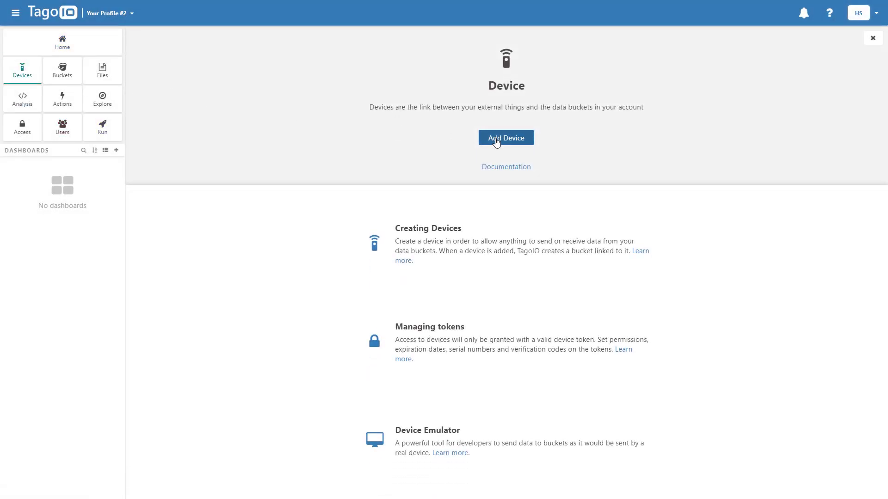
Add a device through the LoRaWAN TTN network and scroll to the Browan Temperature & Humidity Sensor connector.
click(496, 140)
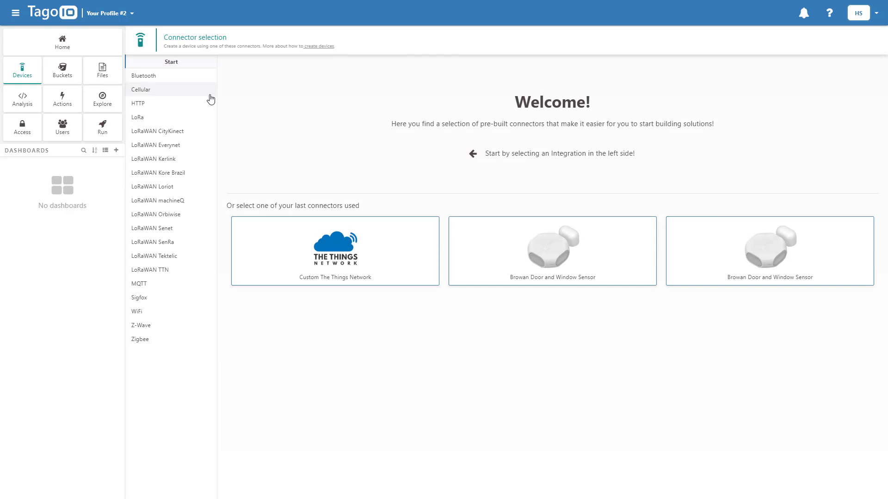
click(192, 272)
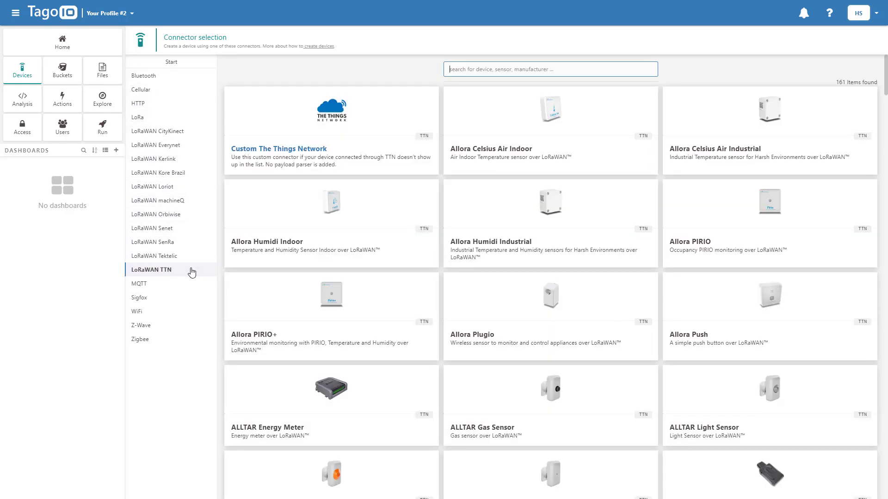
click(296, 158)
scroll(296, 158, down, 5)
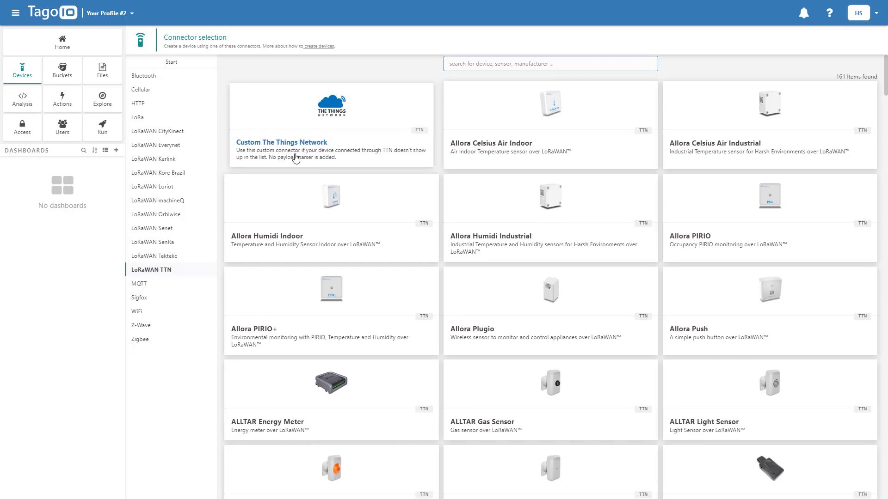
scroll(296, 159, down, 5)
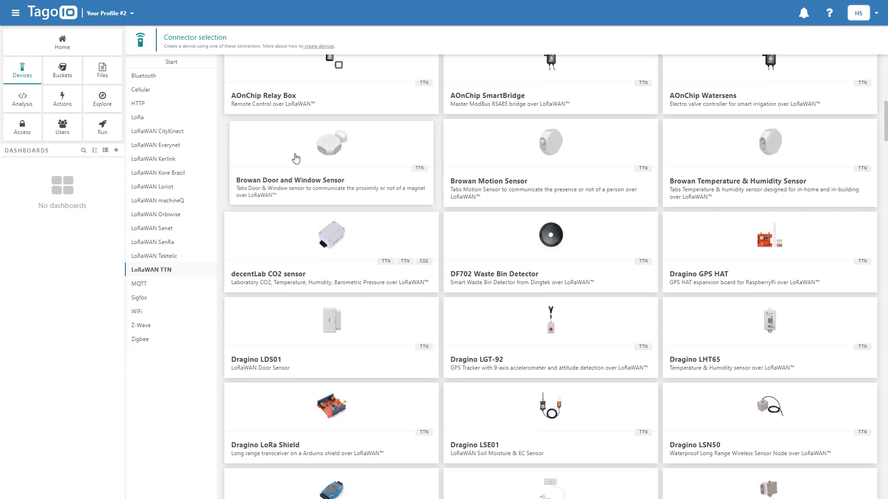
Create a Browan Temperature & Humidity device named Temperature Sensor with the pasted device EUI.
click(750, 143)
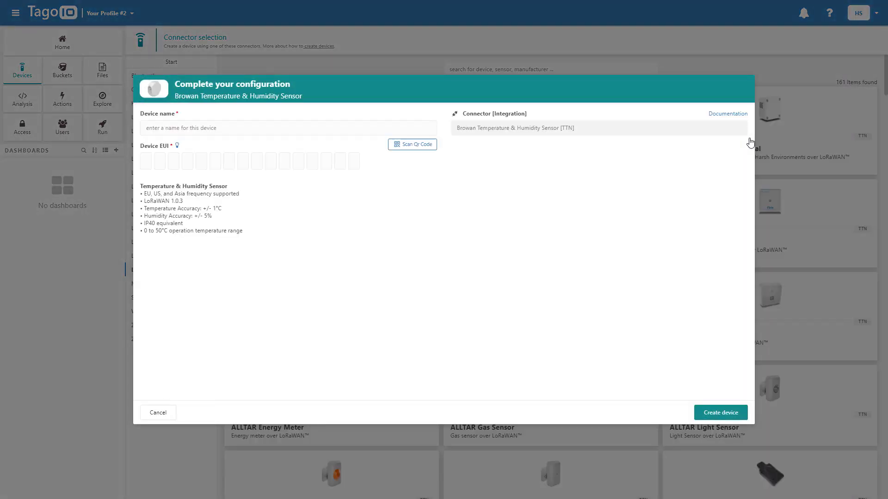
click(312, 133)
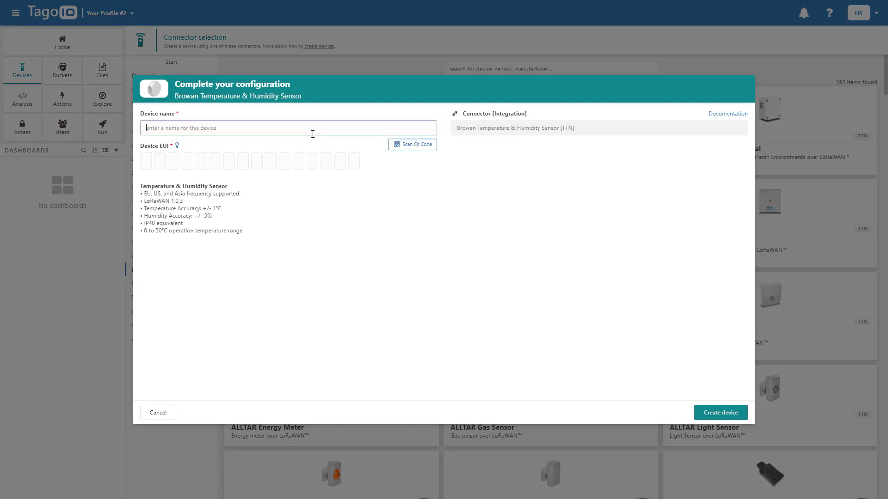
text(Temperature Sensor)
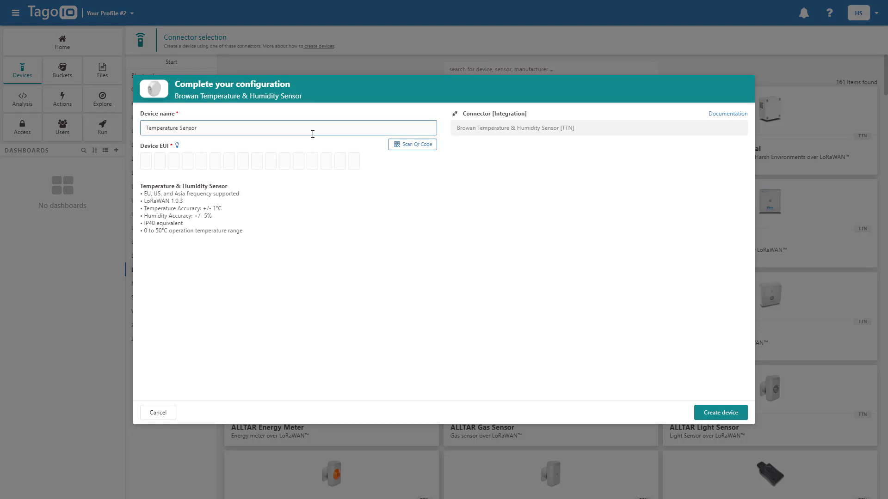
click(143, 165)
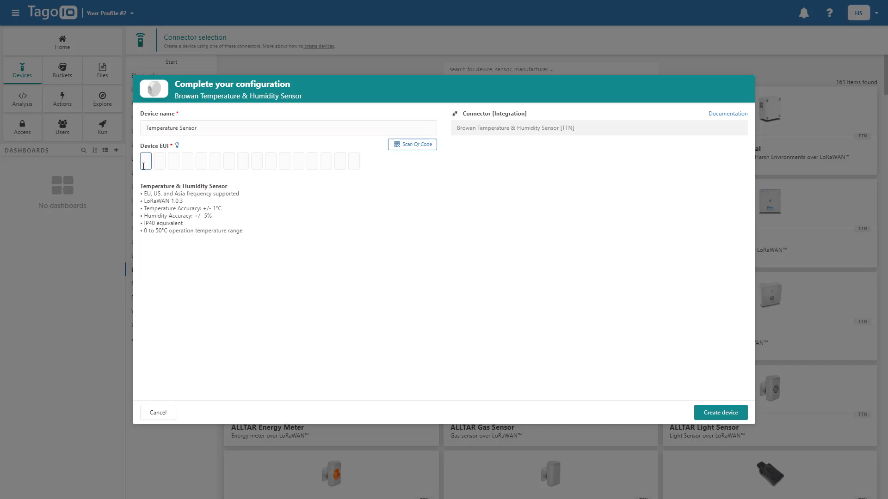
text(58A0CB000011C5BF)
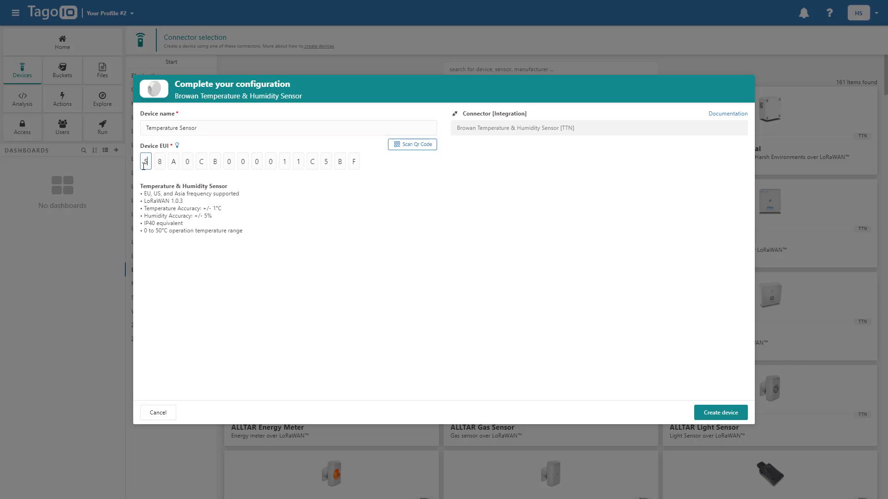
click(719, 413)
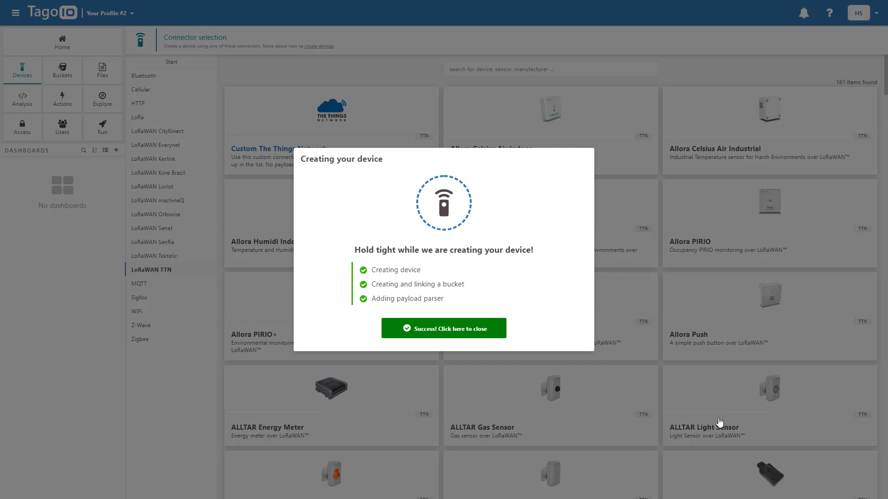
Generate the ttn_auth service authorization from the Devices page and copy its key.
click(467, 331)
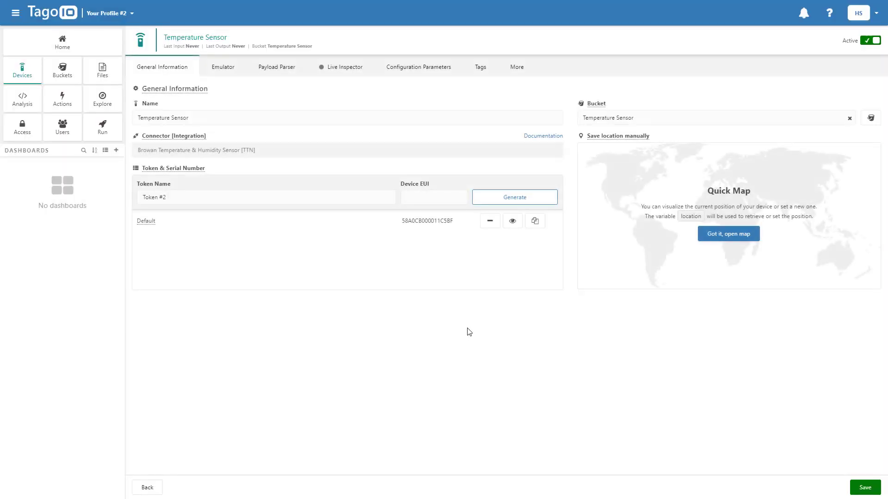
click(20, 70)
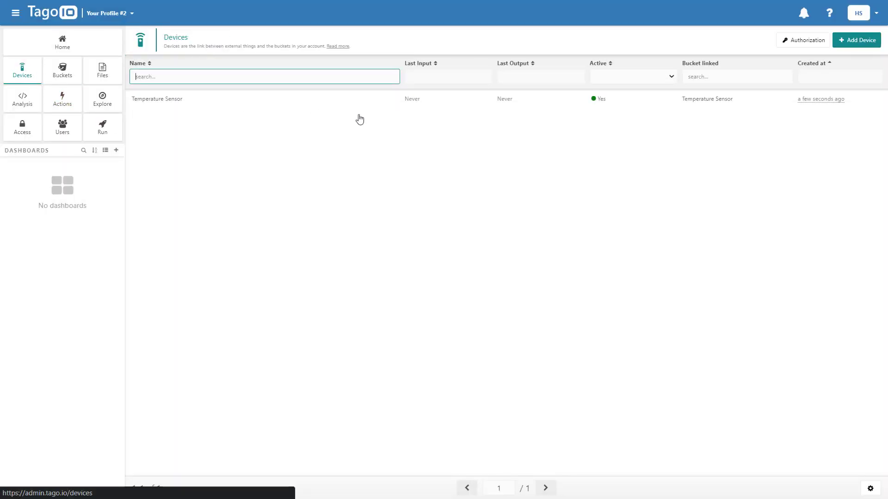
click(791, 49)
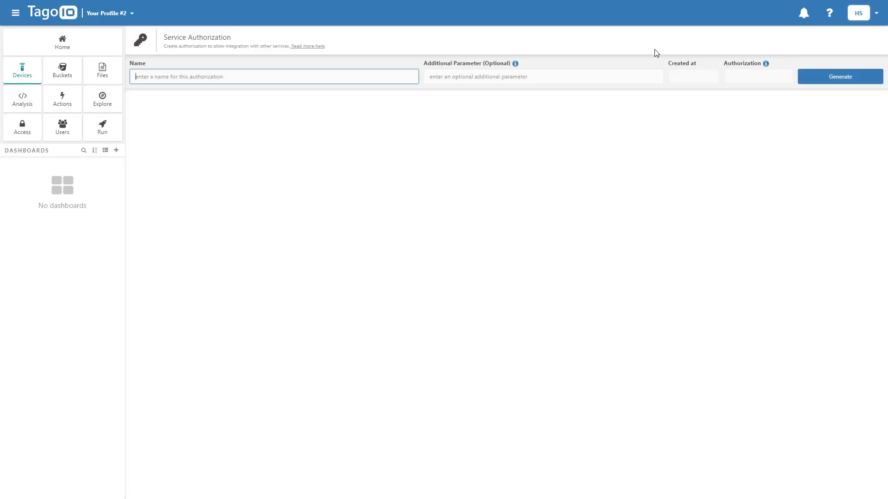
text(ttn_auth)
click(813, 78)
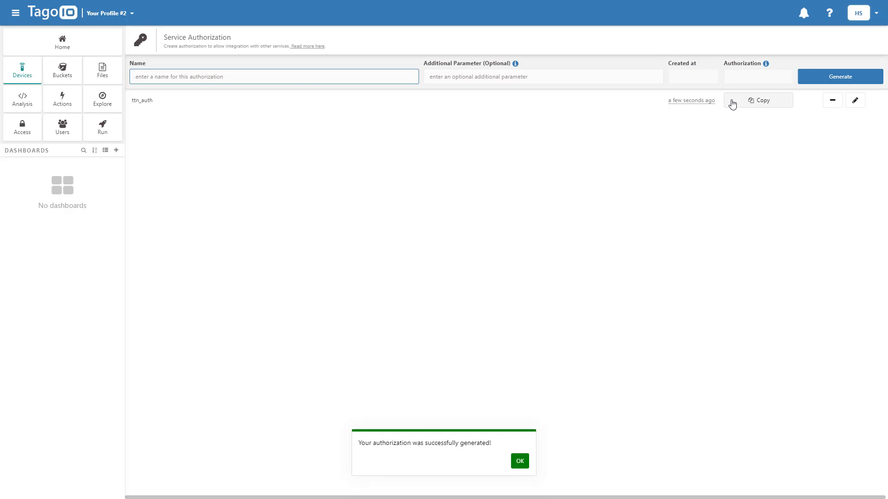
click(732, 103)
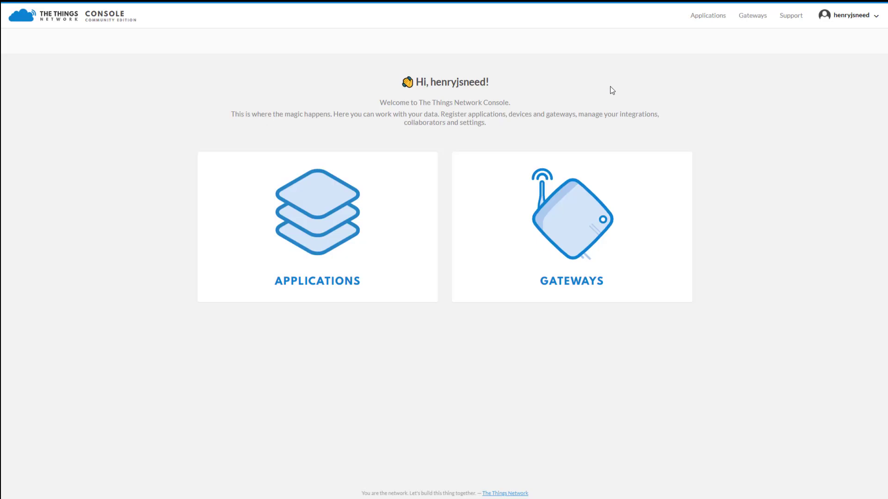
Add a TTN application with the ID new_device_022.
click(325, 209)
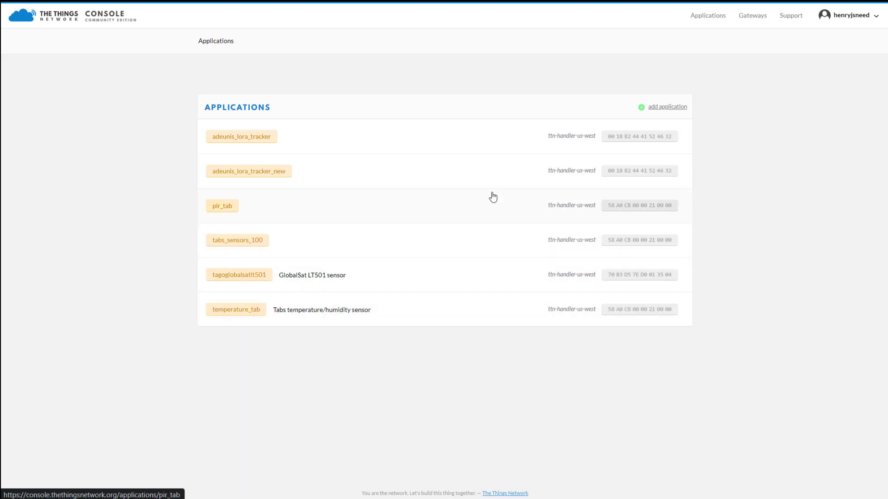
click(645, 115)
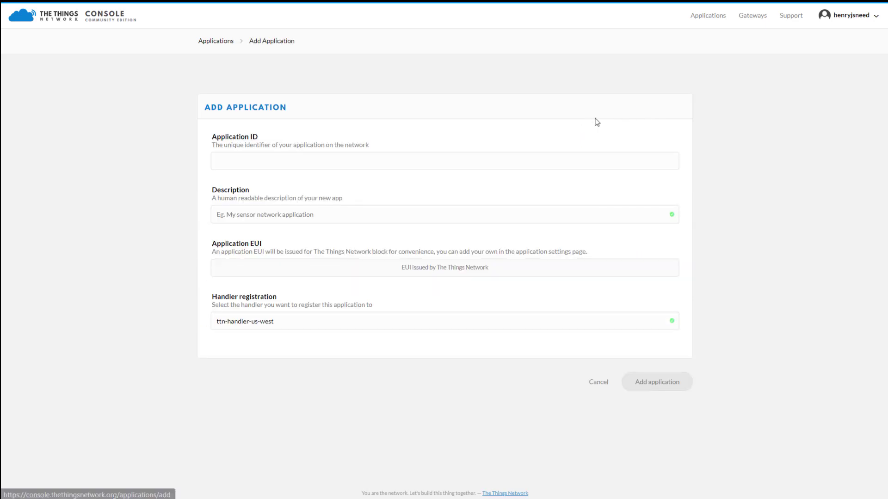
click(386, 158)
text(new)
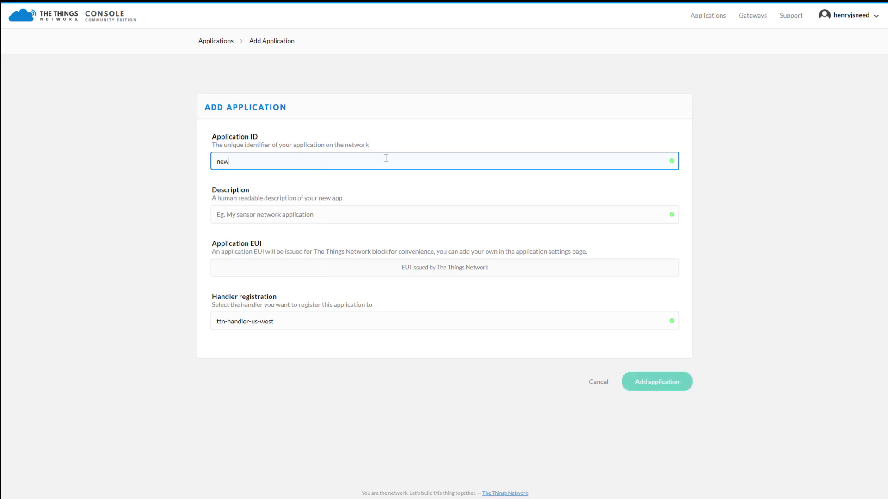
text(_device_022)
click(648, 384)
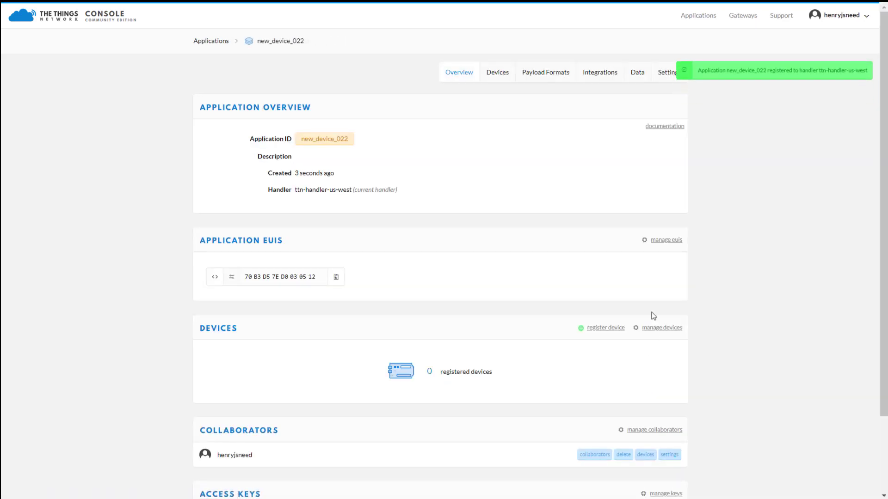
In the application's settings, remove the auto-issued application EUI and start adding a custom one.
click(667, 79)
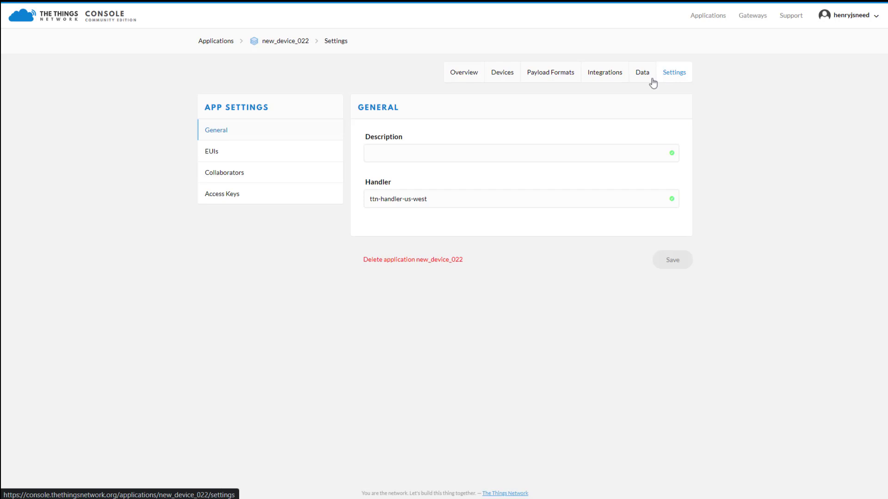
click(269, 152)
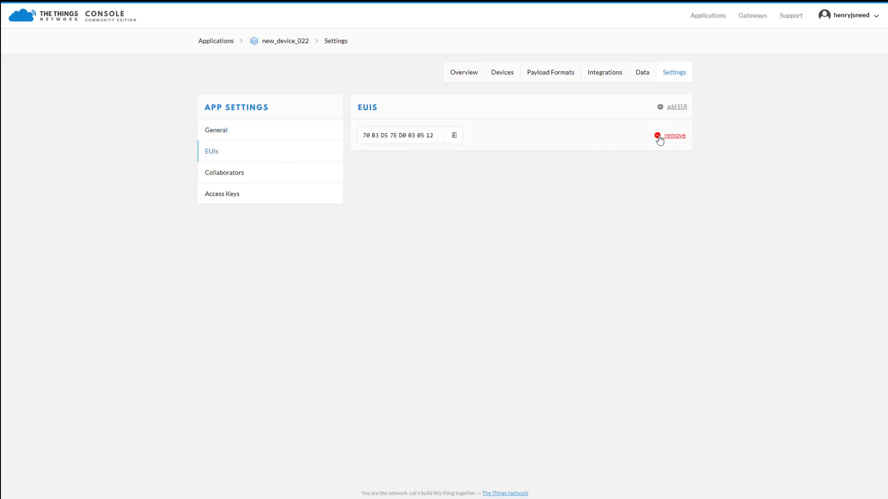
click(673, 136)
click(675, 106)
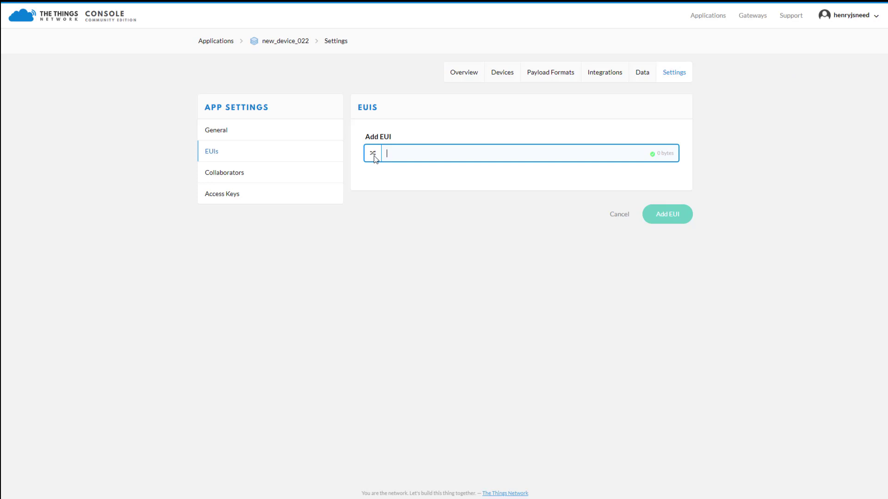
Begin registering a device with its ID and EUI, then open the temperature_tab device overview.
click(499, 79)
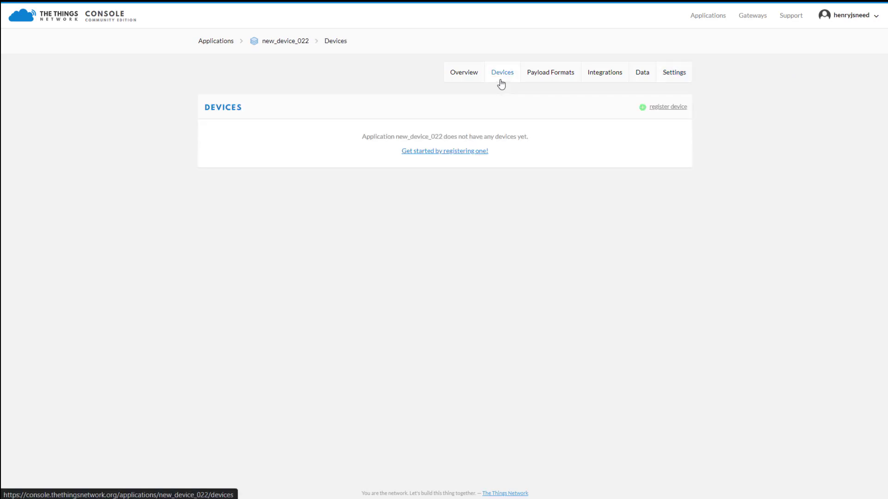
click(424, 152)
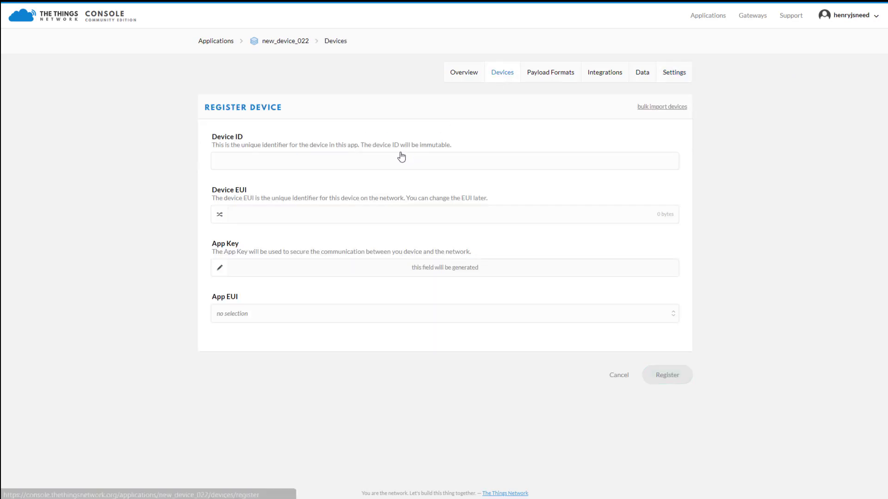
click(316, 159)
click(344, 213)
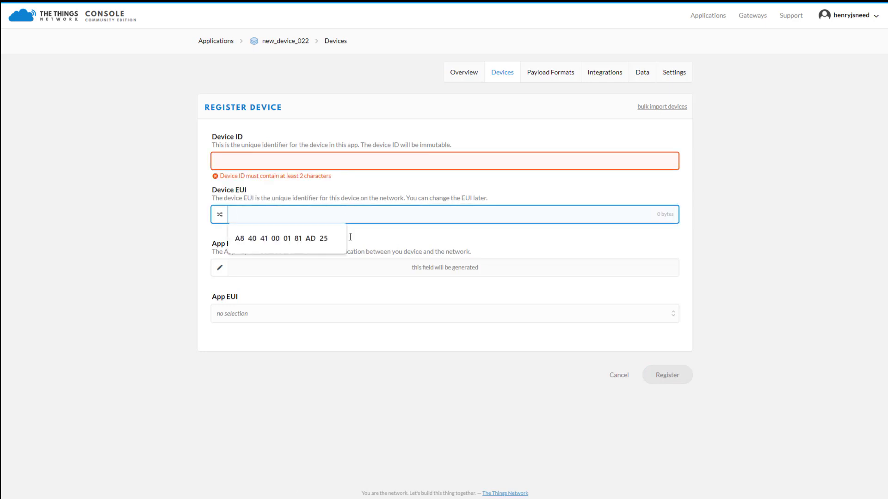
click(359, 267)
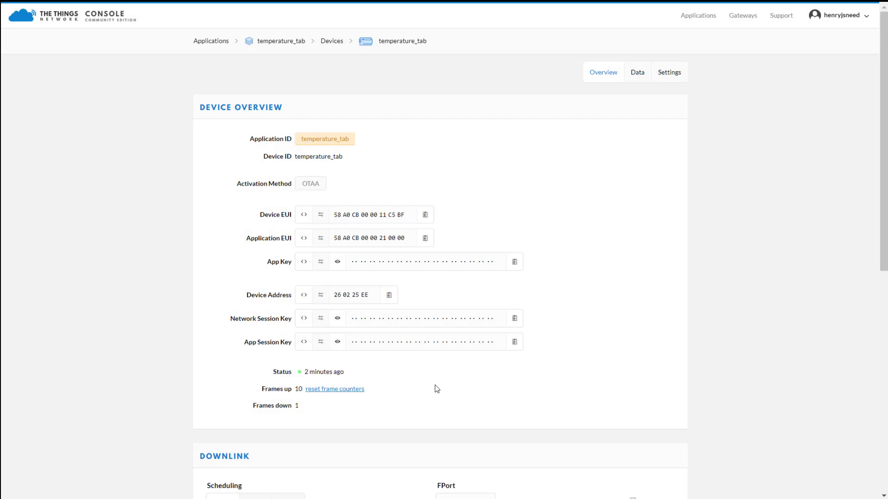
Inspect the 11:28:30 uplink payload on the Data tab, then go back to the temperature_tab application.
click(630, 80)
click(401, 178)
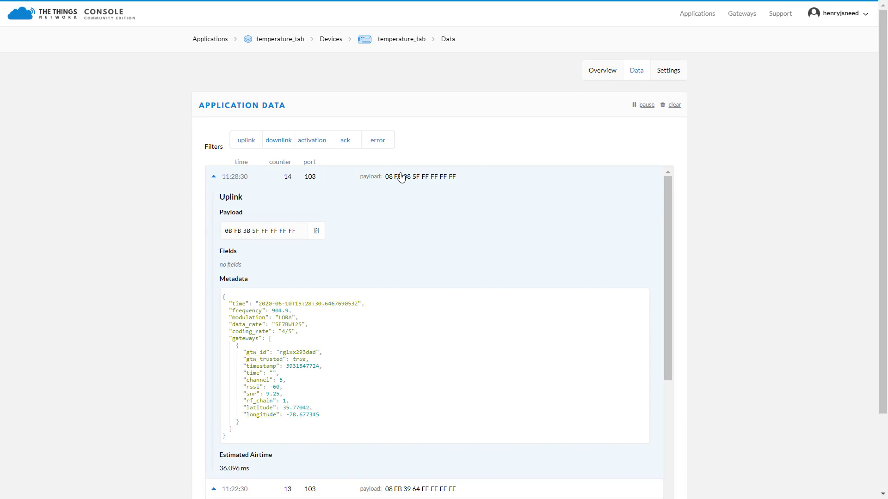
click(278, 40)
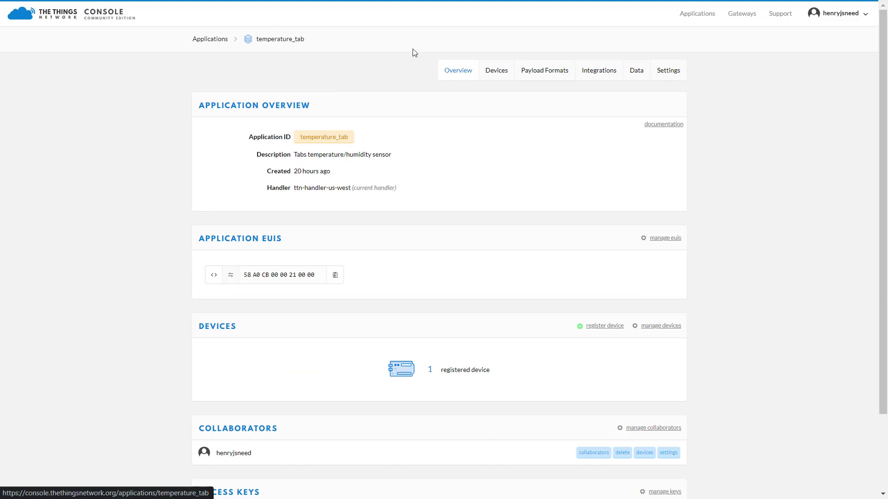
Add a TagoIO integration with process ID send-data-to-tago, the default key and the pasted Tago token.
click(597, 72)
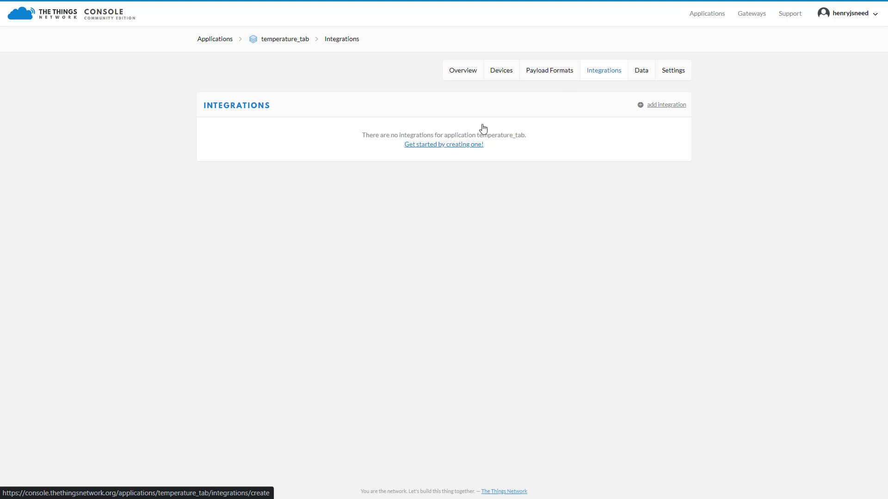
click(442, 145)
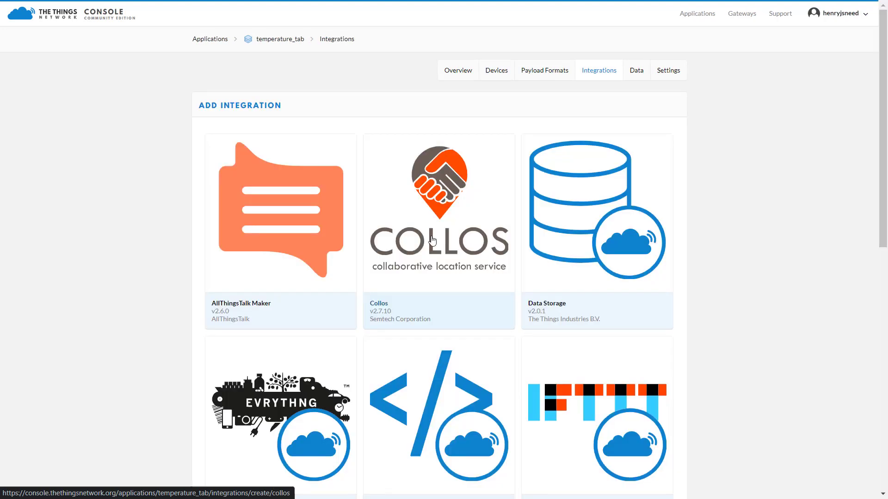
scroll(432, 239, down, 11)
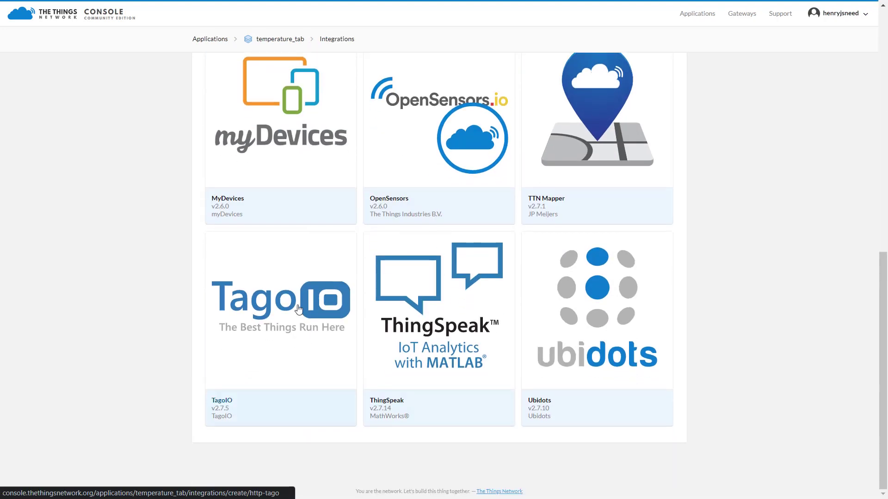
click(298, 308)
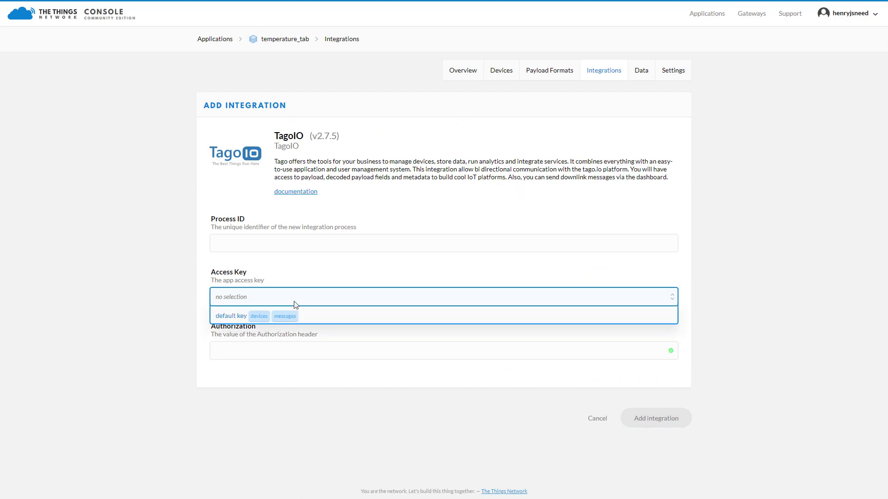
click(234, 238)
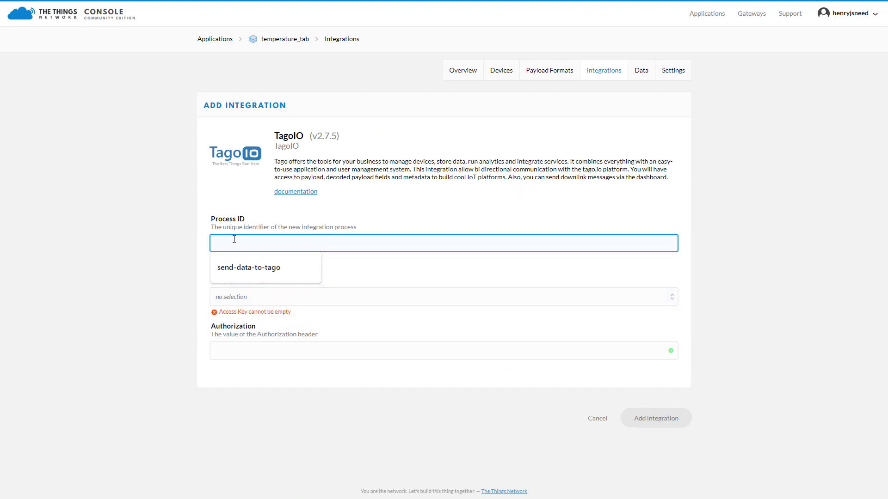
click(239, 270)
click(238, 298)
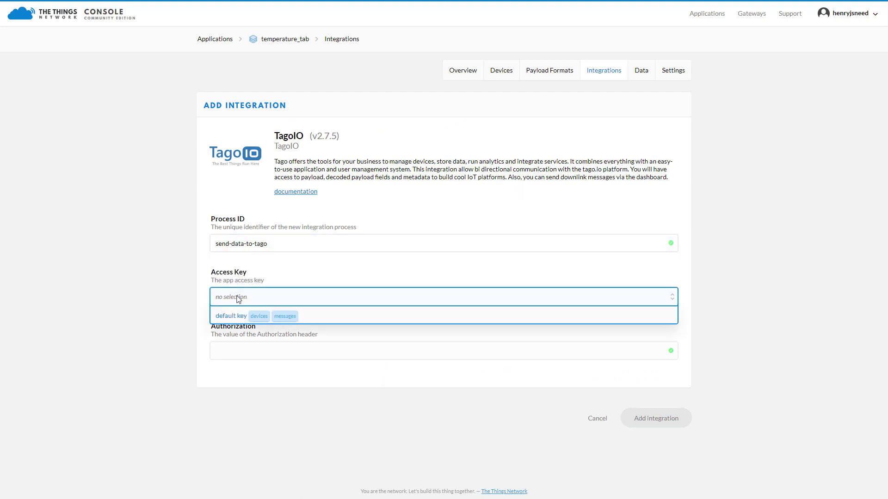
click(238, 317)
click(230, 354)
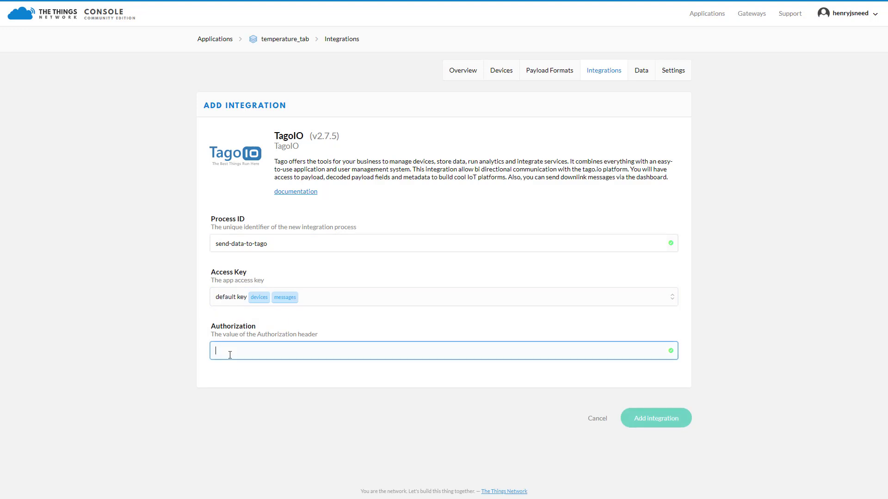
key(ctrl+v)
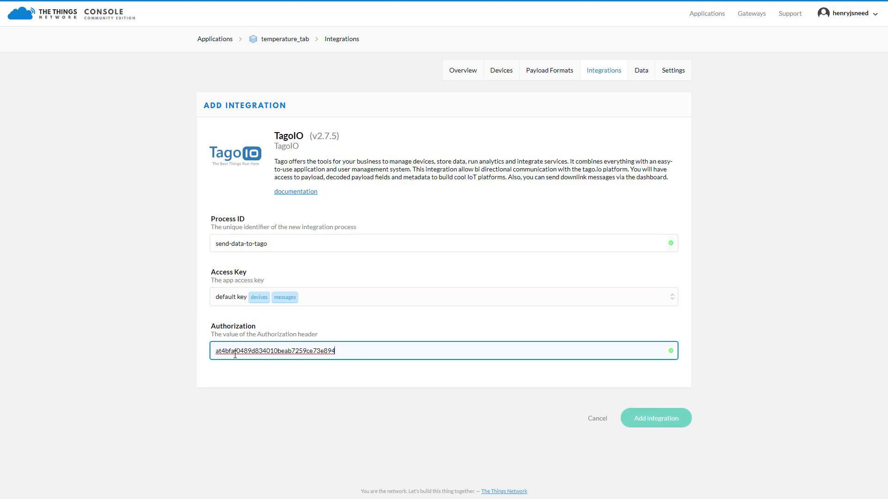
click(635, 425)
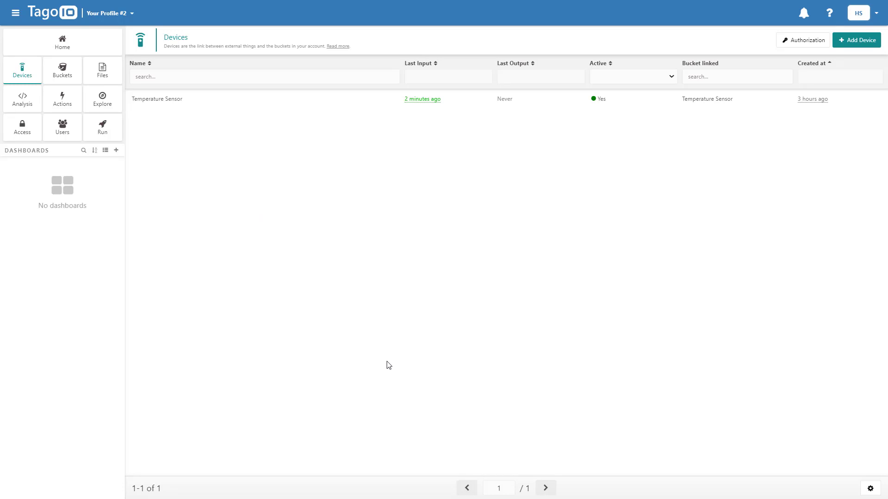
Open the Temperature Sensor device's Live Inspector and start watching incoming data.
click(191, 100)
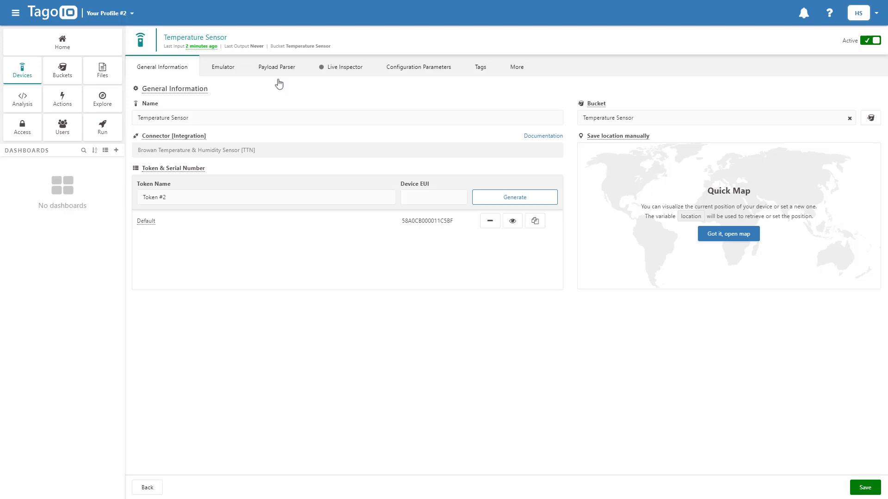
click(330, 70)
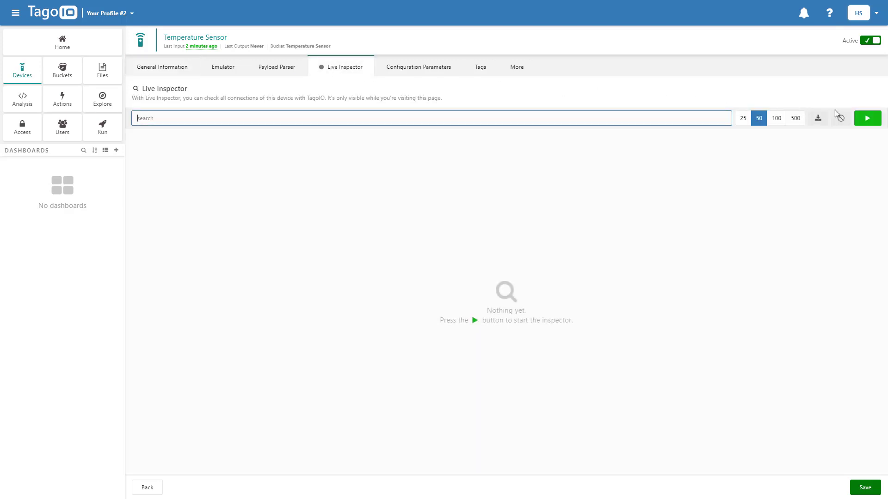
click(865, 117)
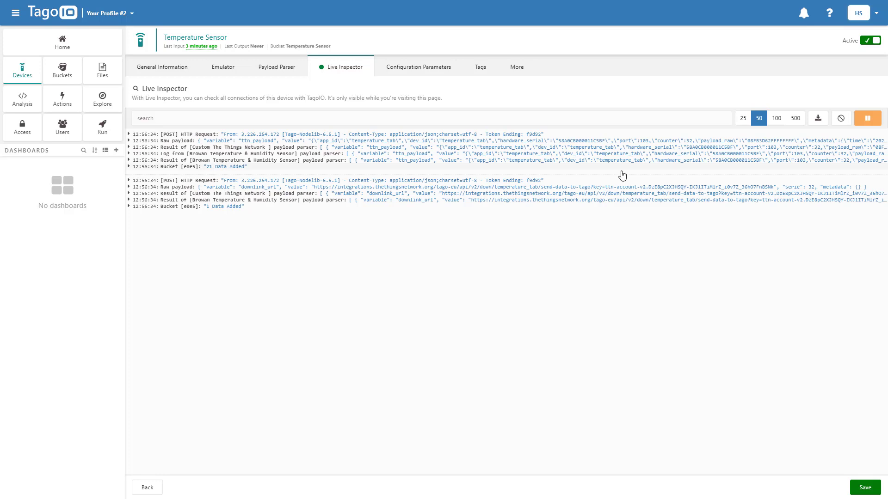
Create a dashboard named 'Temperature Display' and save it.
click(117, 154)
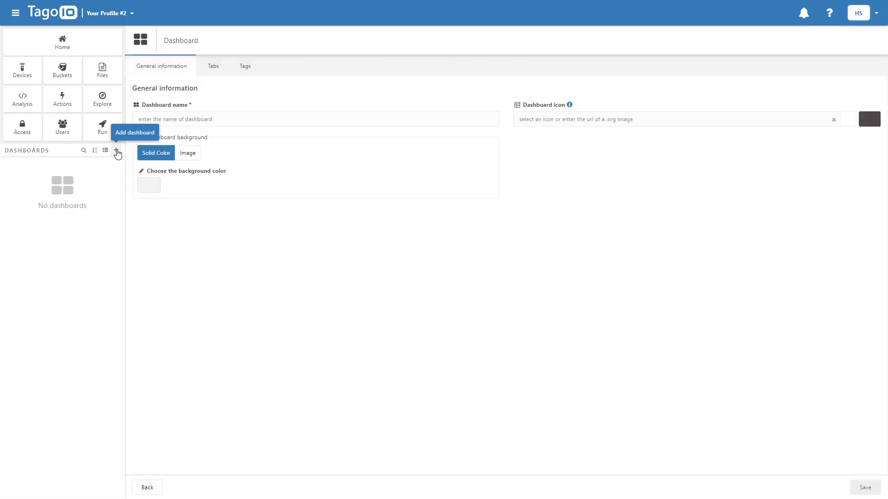
click(191, 116)
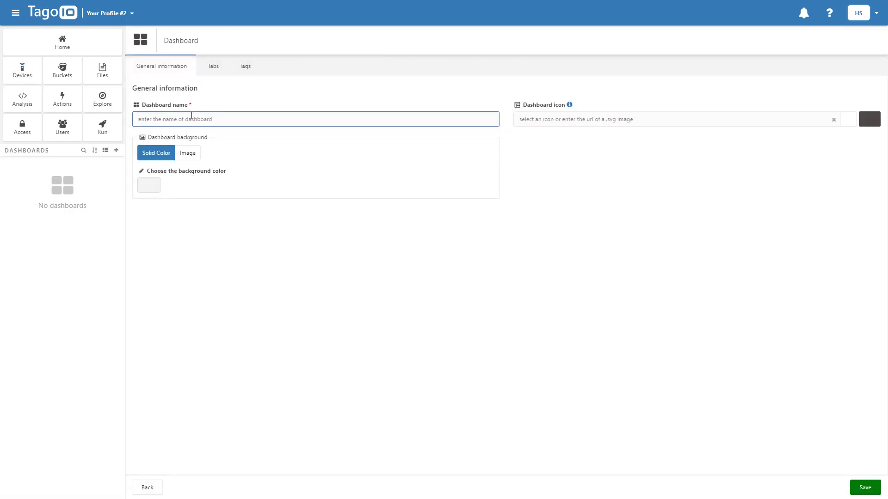
text(Temperature Display)
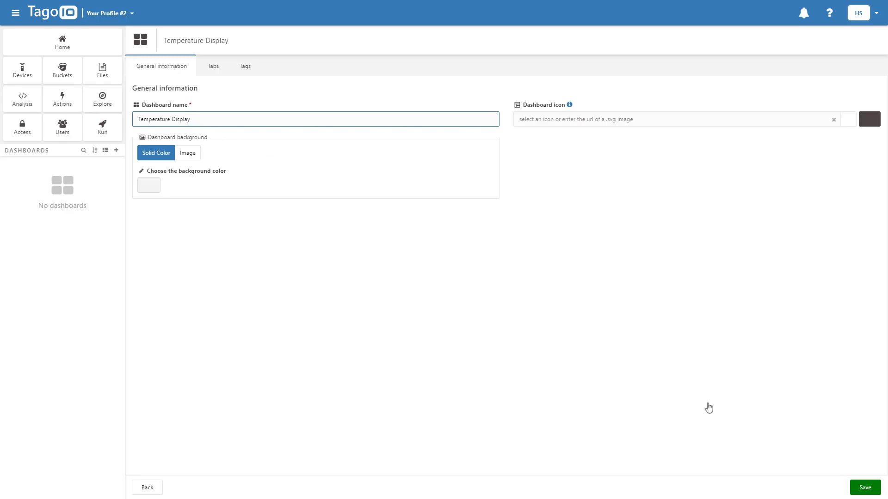
click(857, 488)
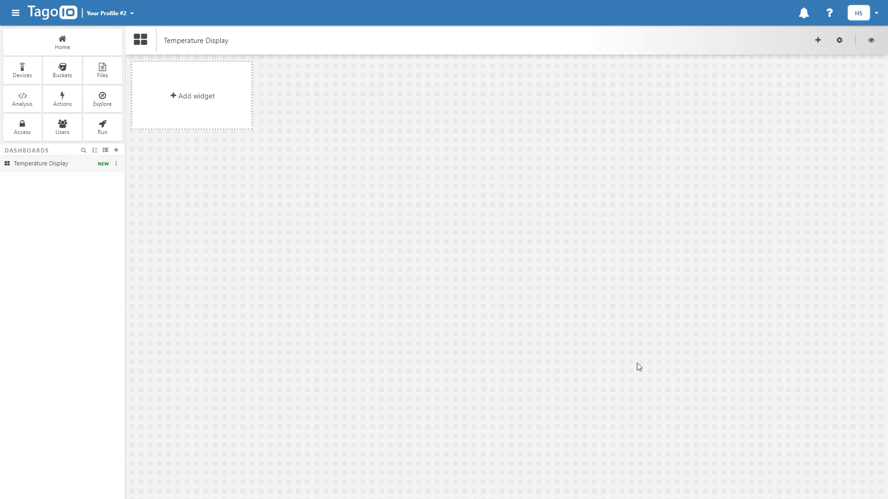
Add a Card widget showing the temperature variable, titled 'Temperature'.
click(173, 107)
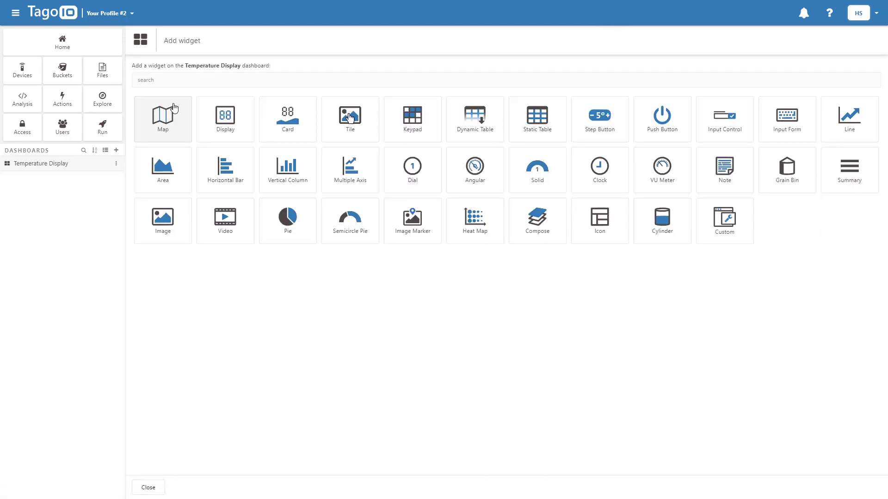
click(291, 132)
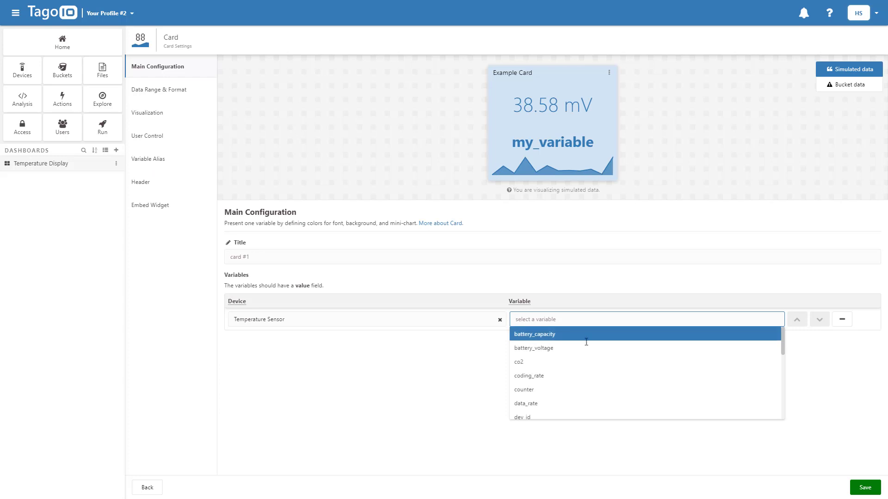
scroll(590, 352, down, 3)
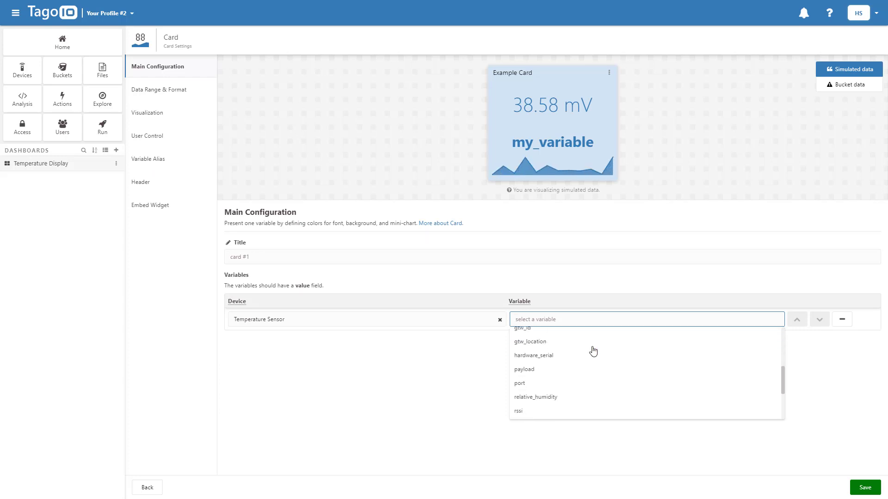
scroll(593, 351, down, 2)
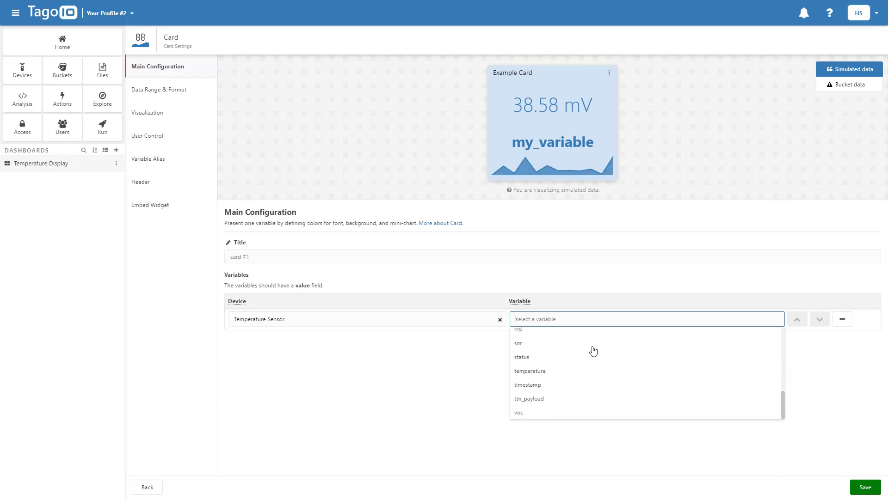
click(567, 373)
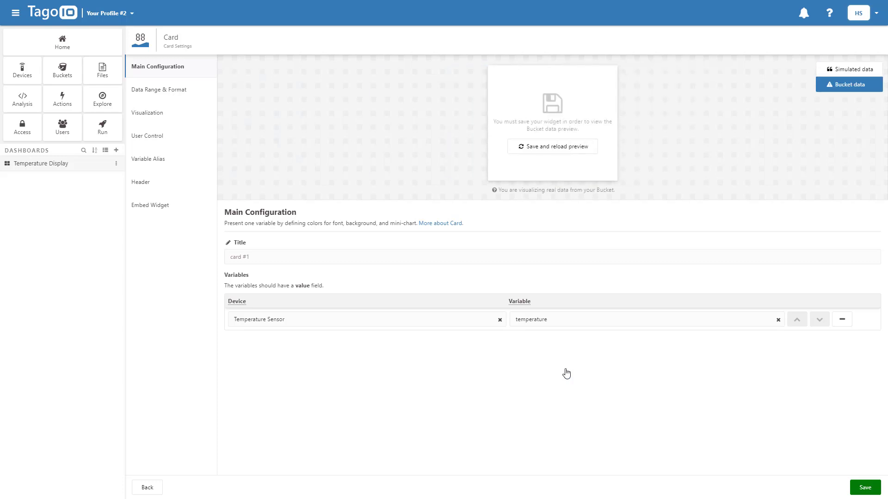
click(249, 261)
text(Temperature)
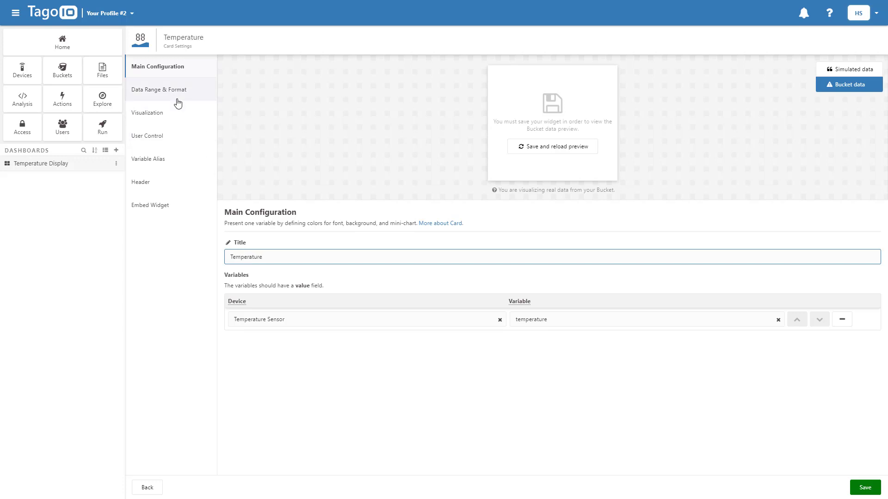
Make the card's text light blue when the temperature is less than 26.
click(167, 119)
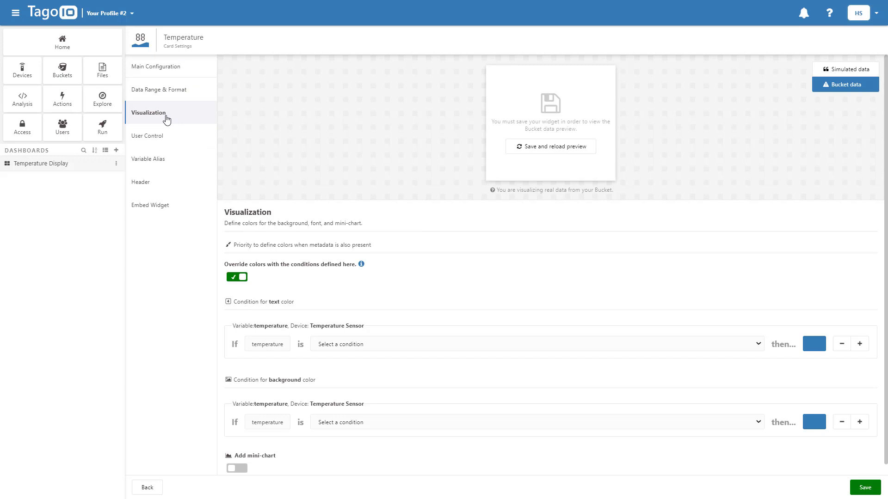
click(330, 346)
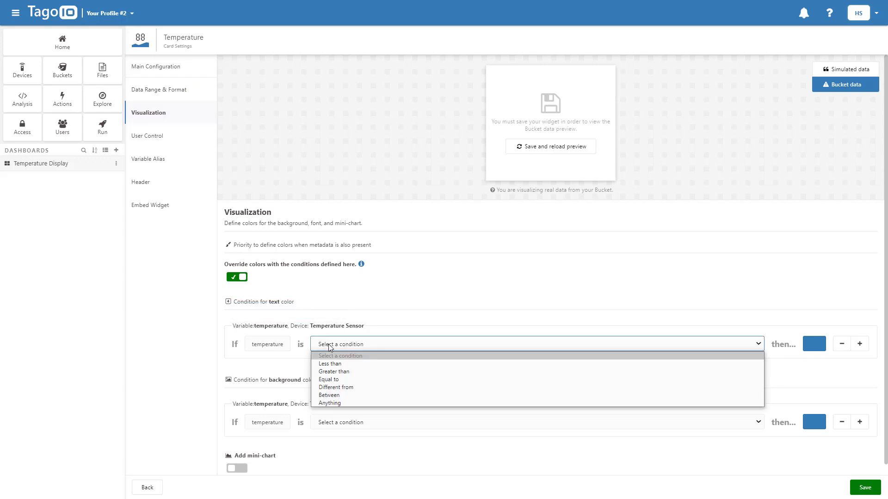
click(333, 365)
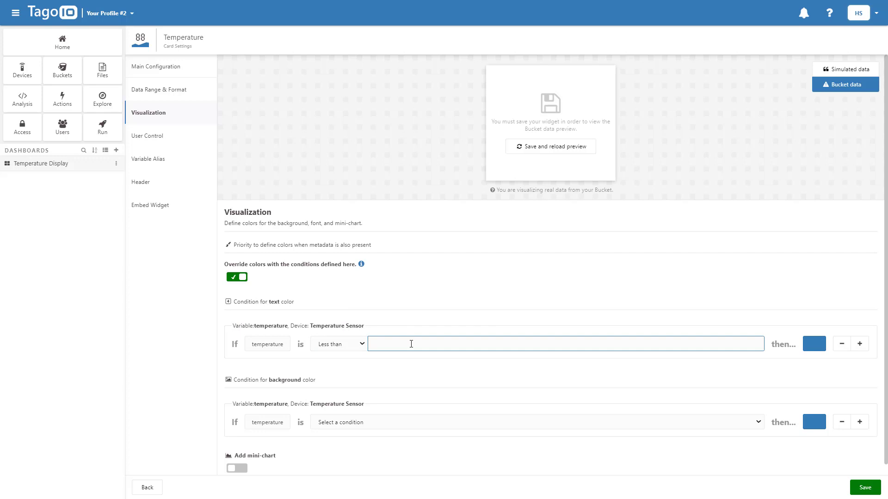
text(26)
click(811, 346)
drag(773, 362, 757, 359)
click(703, 368)
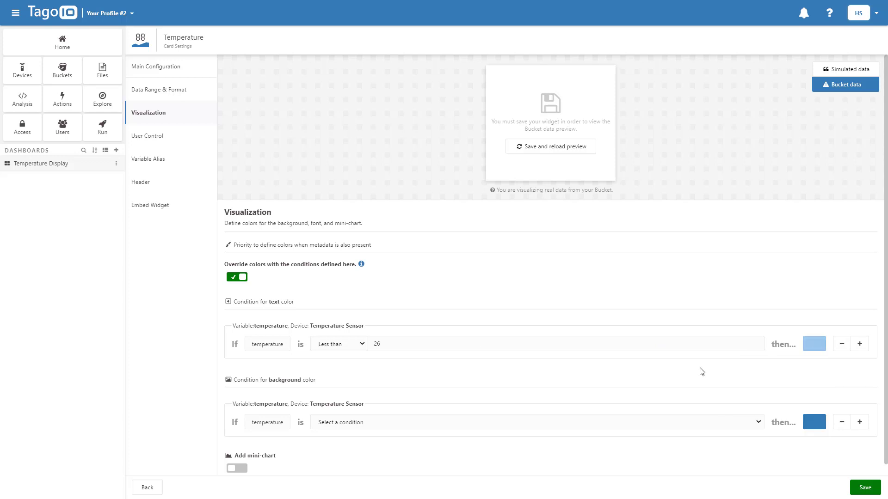
Add a background condition for temperatures greater than 26, initially coloured orange.
click(349, 430)
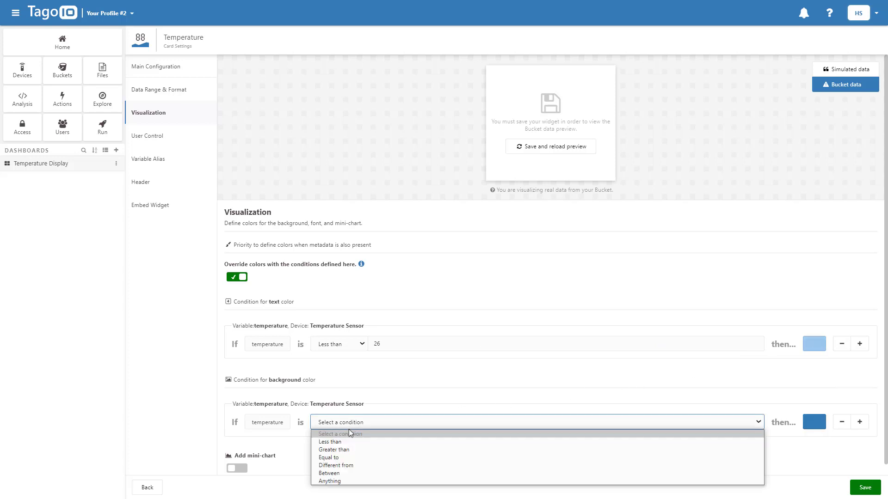
click(350, 451)
click(563, 427)
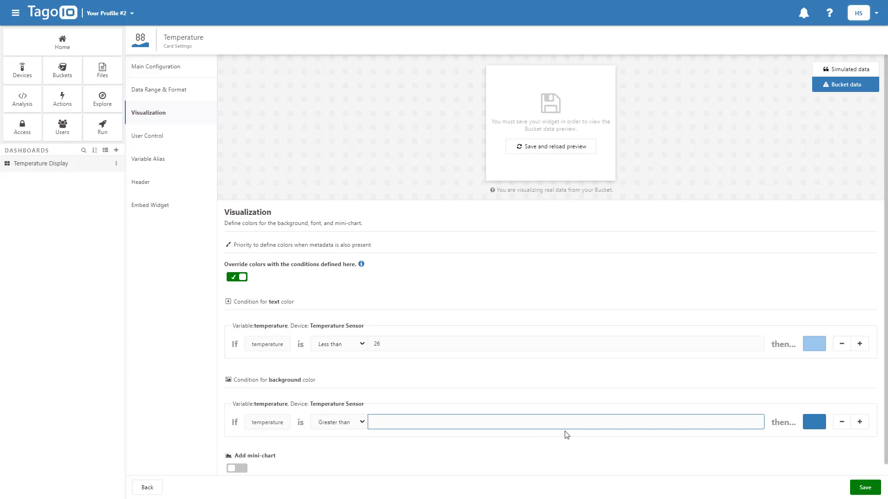
text(26)
click(815, 425)
drag(751, 381, 742, 381)
click(784, 315)
drag(783, 314, 807, 312)
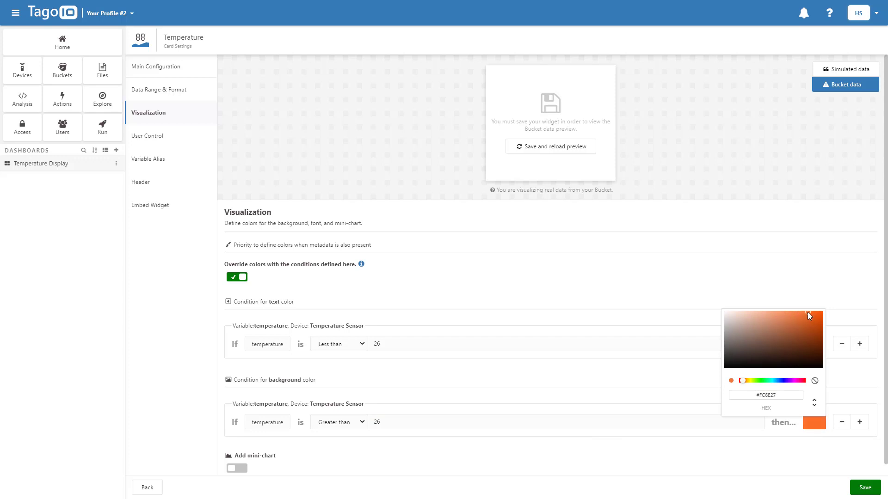
click(864, 482)
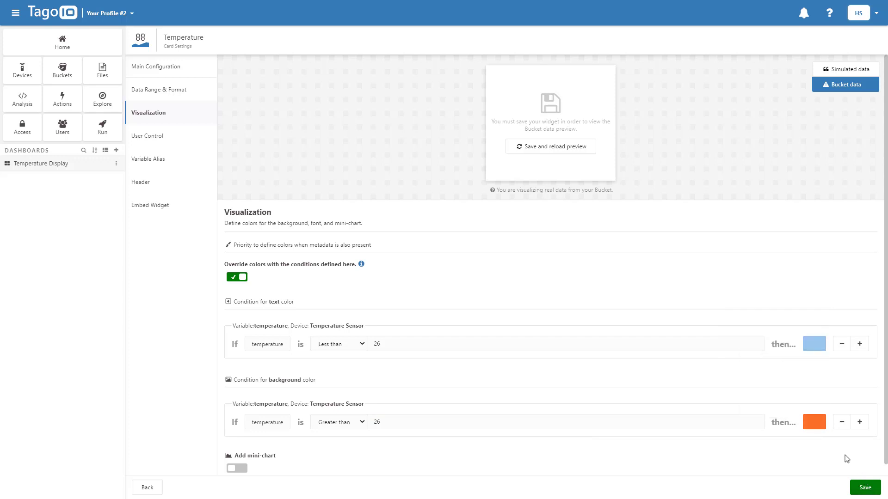
Change the above-26 background colour from orange to pink.
click(814, 421)
click(738, 381)
click(781, 315)
click(789, 314)
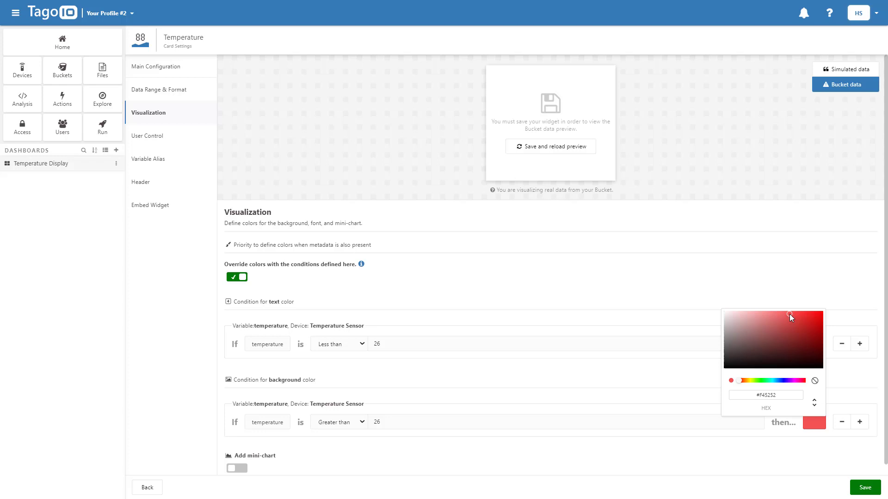
drag(789, 314, 773, 315)
click(792, 461)
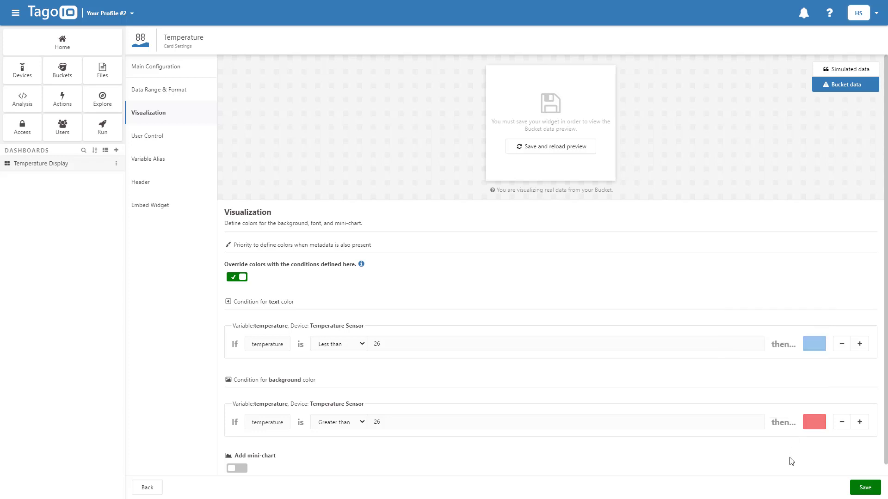
Enable the mini-chart on the card and set it to 15 points.
scroll(791, 461, down, 1)
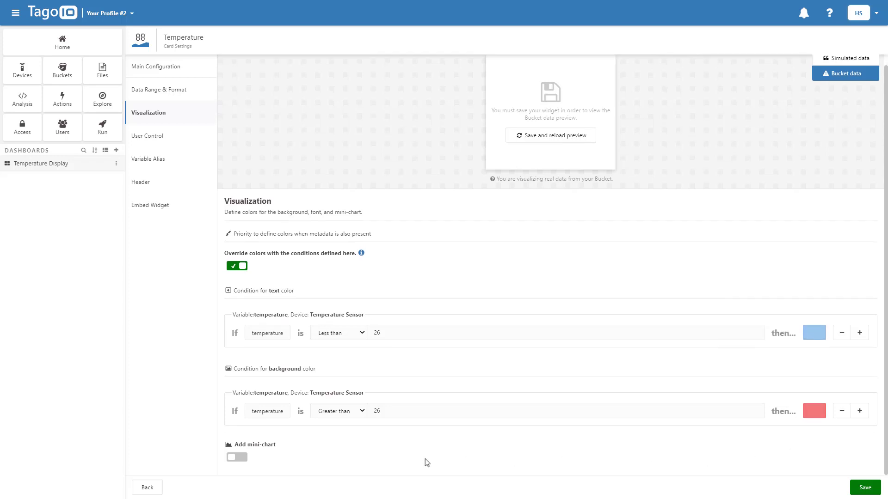
click(240, 460)
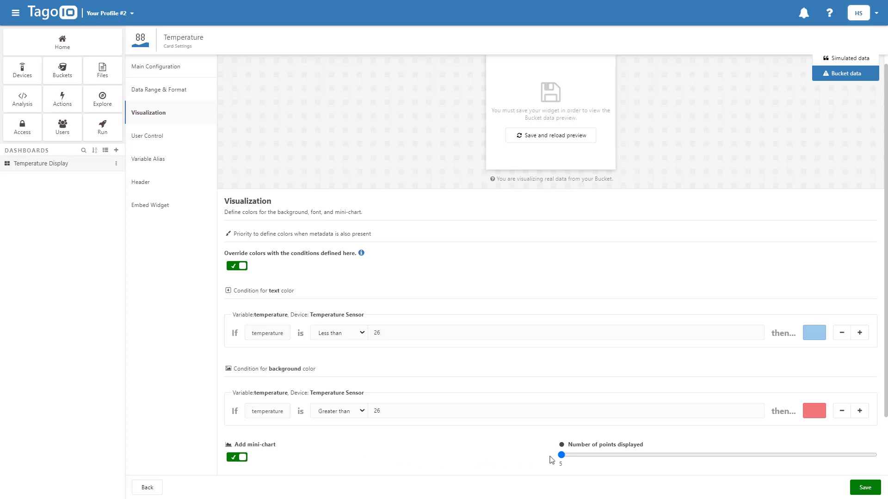
drag(560, 455, 687, 457)
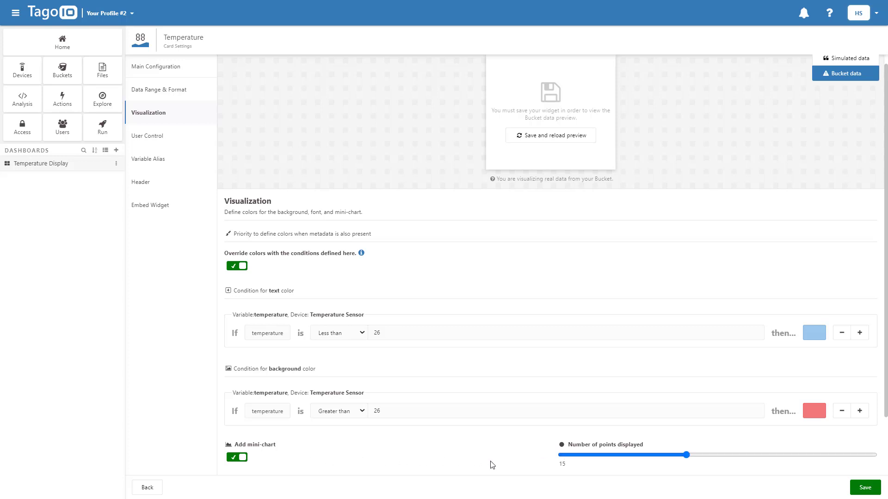
scroll(492, 464, down, 2)
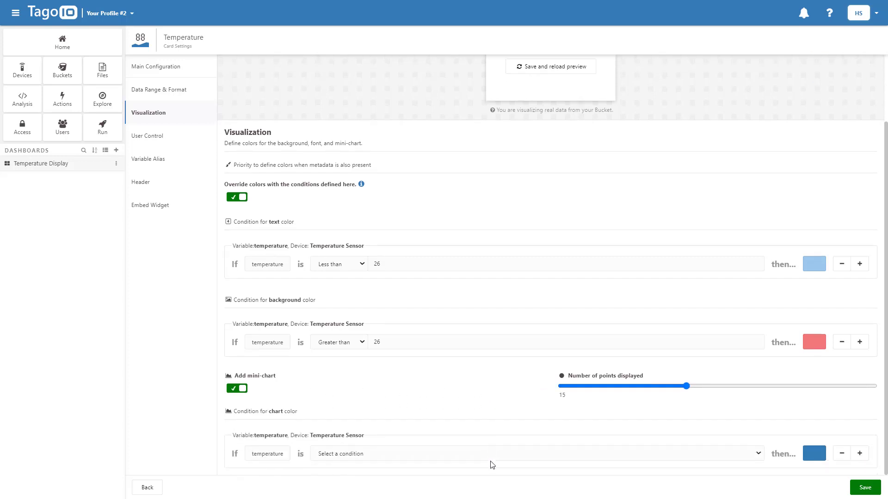
Save the Temperature card and view the Temperature Display dashboard in visualization mode.
click(865, 488)
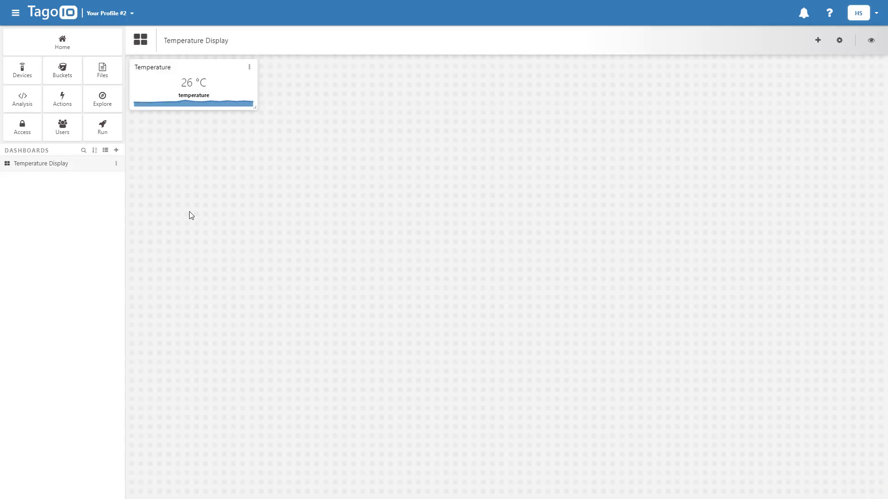
click(867, 55)
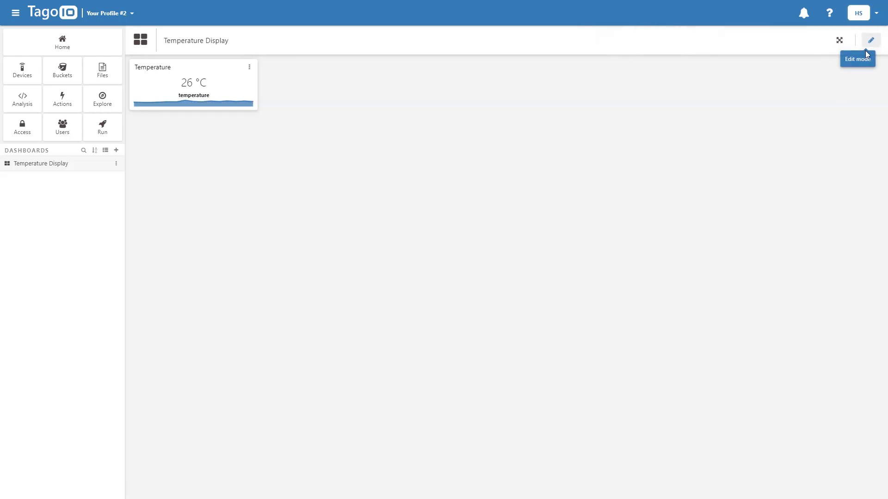